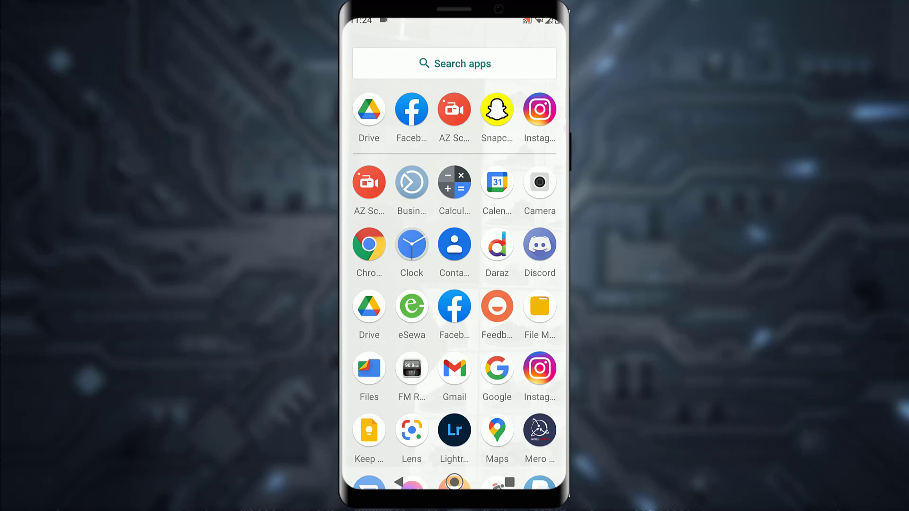
# Launch Instagram and capture a photo to start a new story, closing the sticker tray.
pyautogui.click(539, 109)
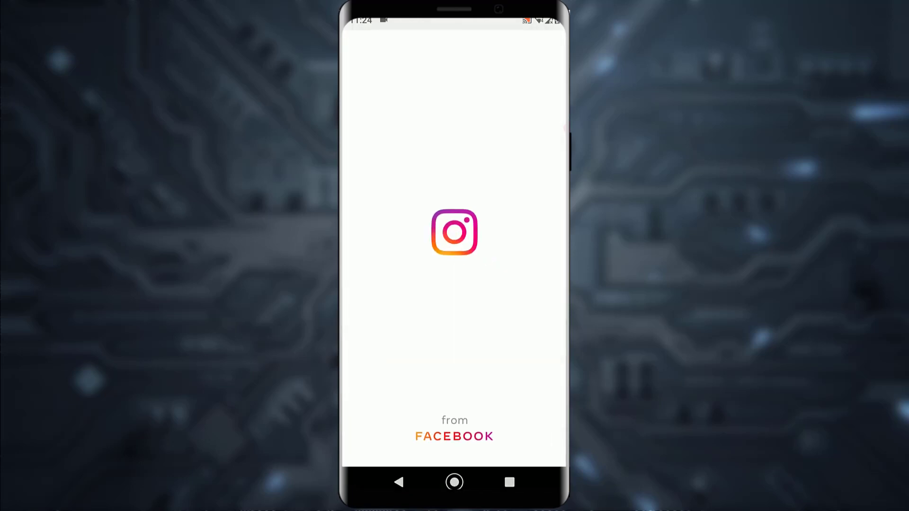
pyautogui.moveTo(369, 248); pyautogui.dragTo(554, 249)
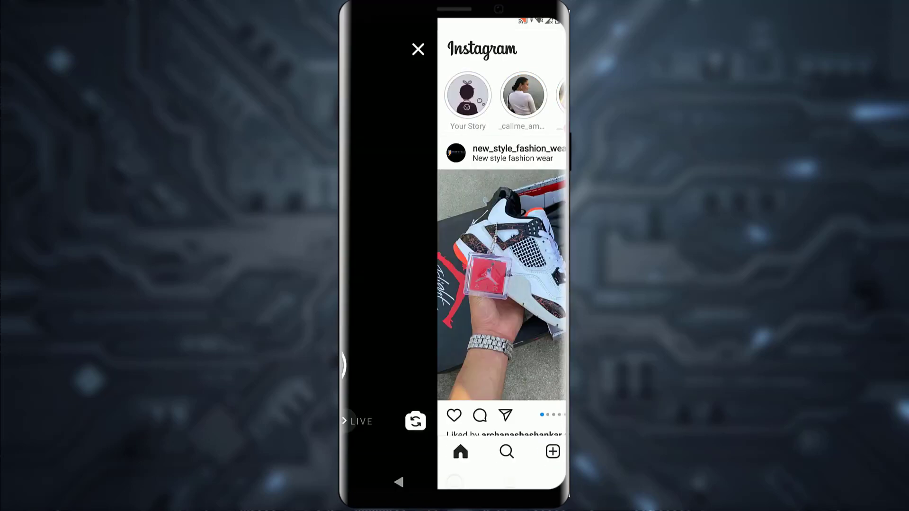
pyautogui.click(454, 366)
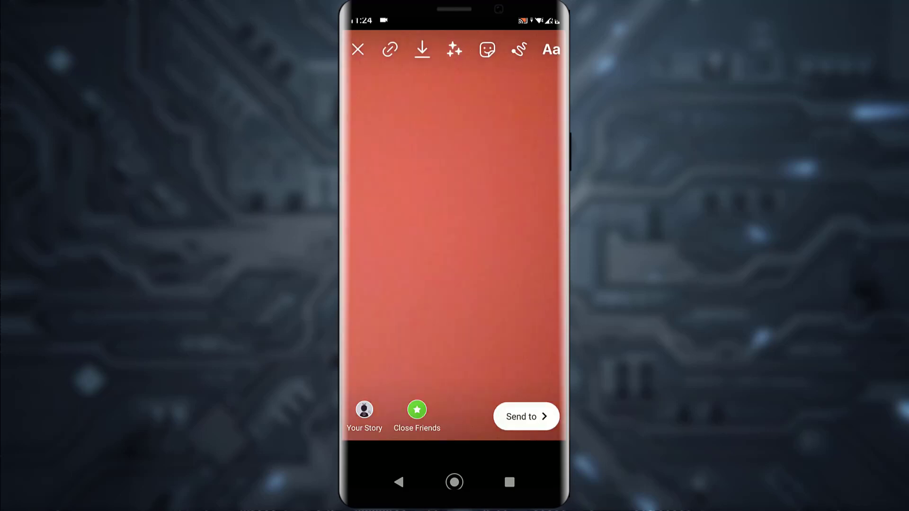
pyautogui.click(487, 49)
pyautogui.moveTo(455, 86); pyautogui.dragTo(454, 398)
# Add an @ mention of a suggested account as story text, then erase it.
pyautogui.click(550, 49)
pyautogui.click(357, 447)
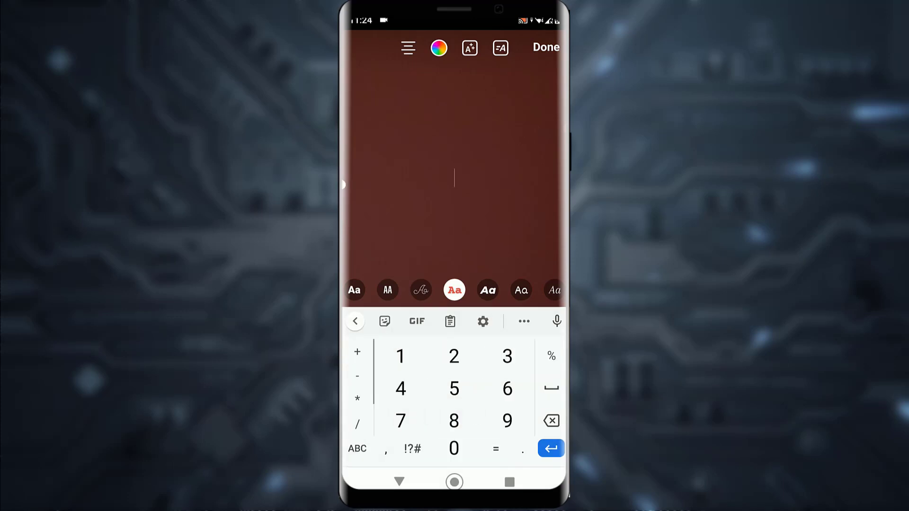
pyautogui.click(412, 448)
pyautogui.write('@')
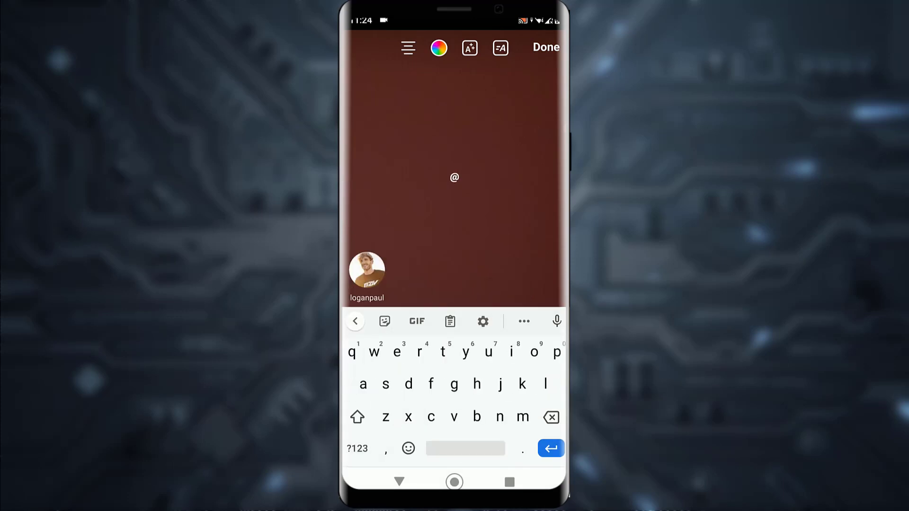
pyautogui.write('log')
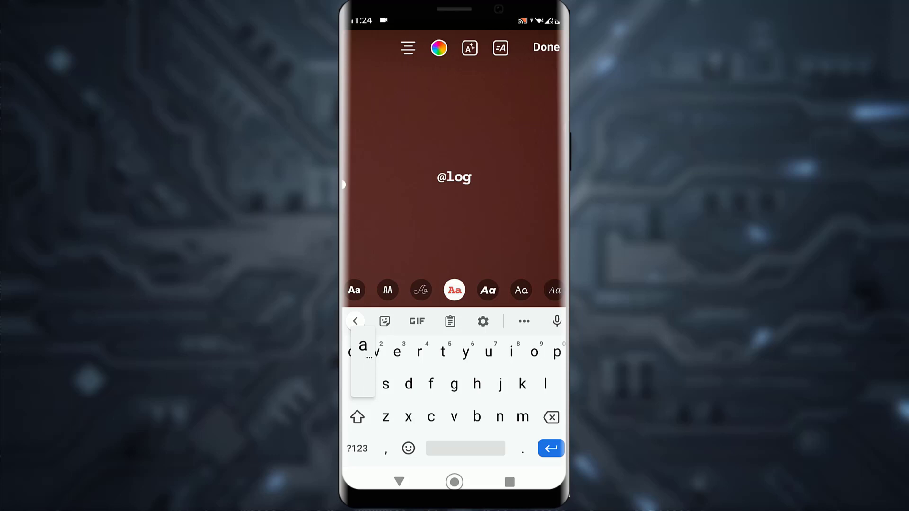
pyautogui.write('an')
pyautogui.press('BackSpace')
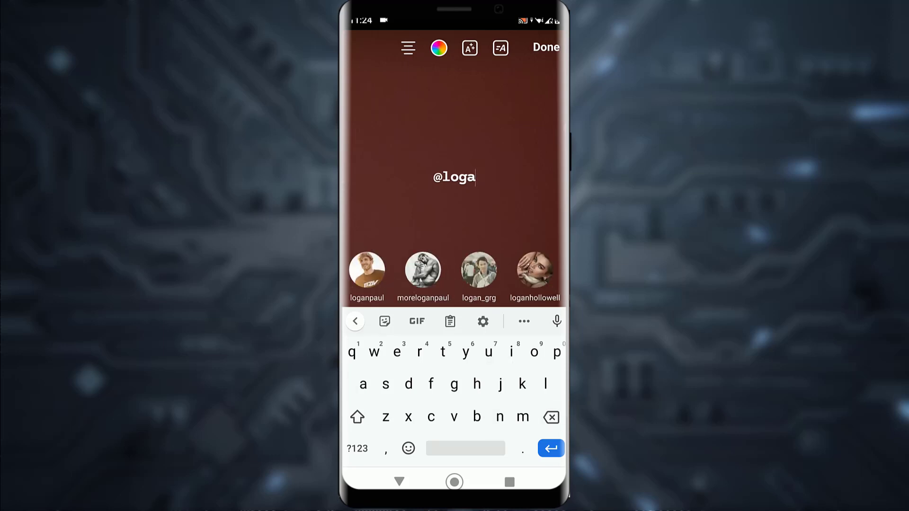
pyautogui.click(367, 273)
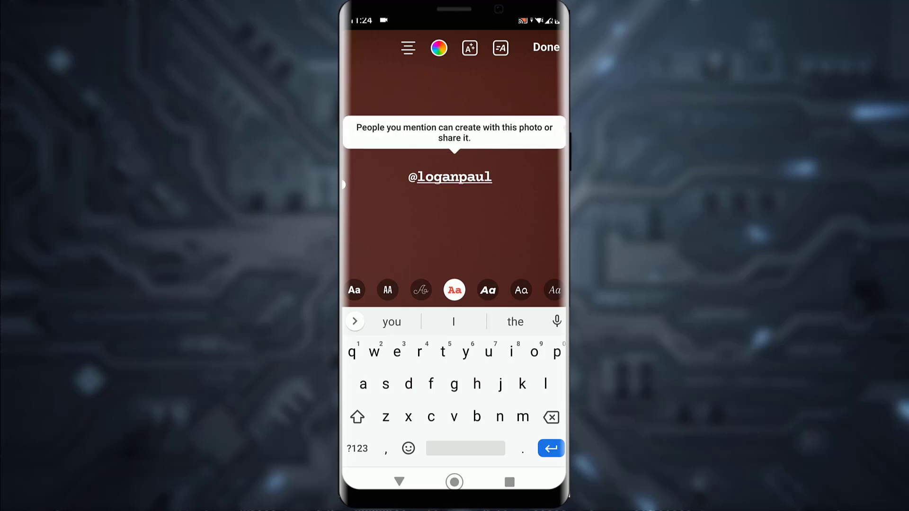
pyautogui.press('BackSpace')
pyautogui.press('BackSpace')
pyautogui.press('BackSpace')
pyautogui.press('BackSpace')
pyautogui.press('BackSpace')
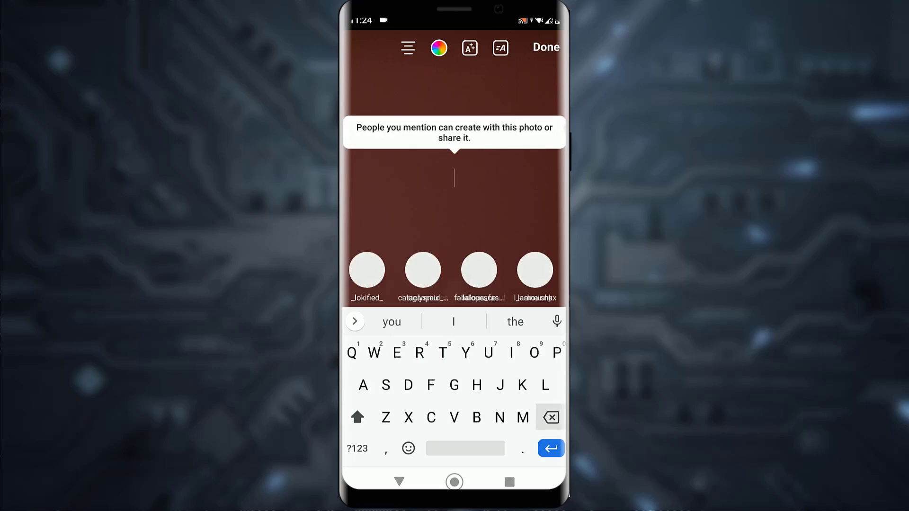
pyautogui.press('Escape')
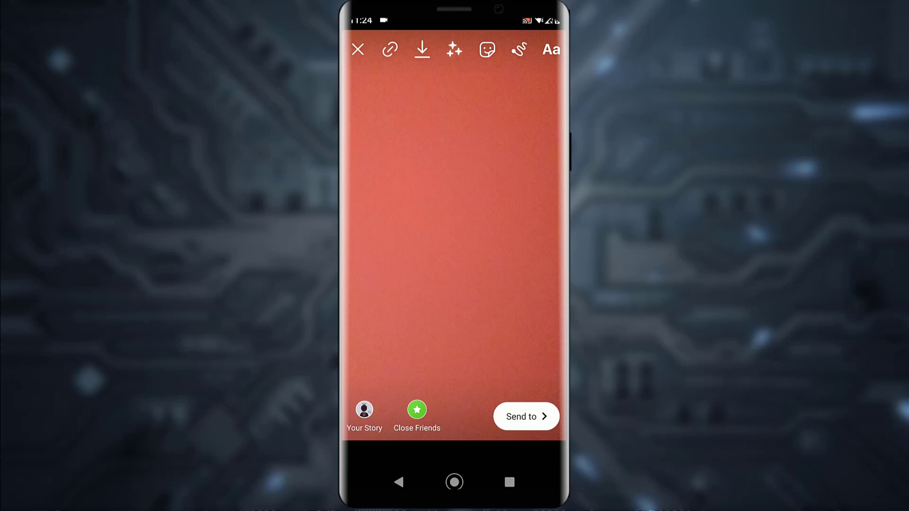
# Go to the home screen and open the Android app drawer.
pyautogui.click(455, 482)
pyautogui.moveTo(454, 355); pyautogui.dragTo(454, 143)
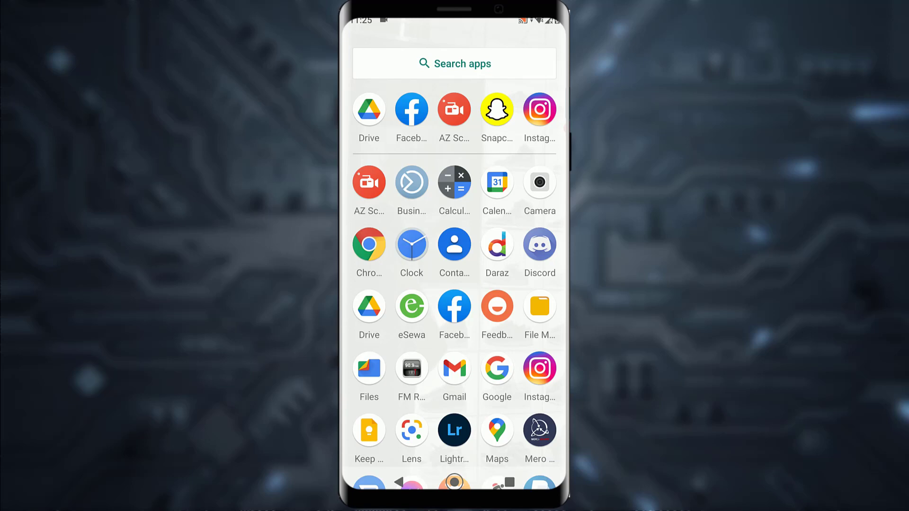
pyautogui.scroll(-5, 455, 284)
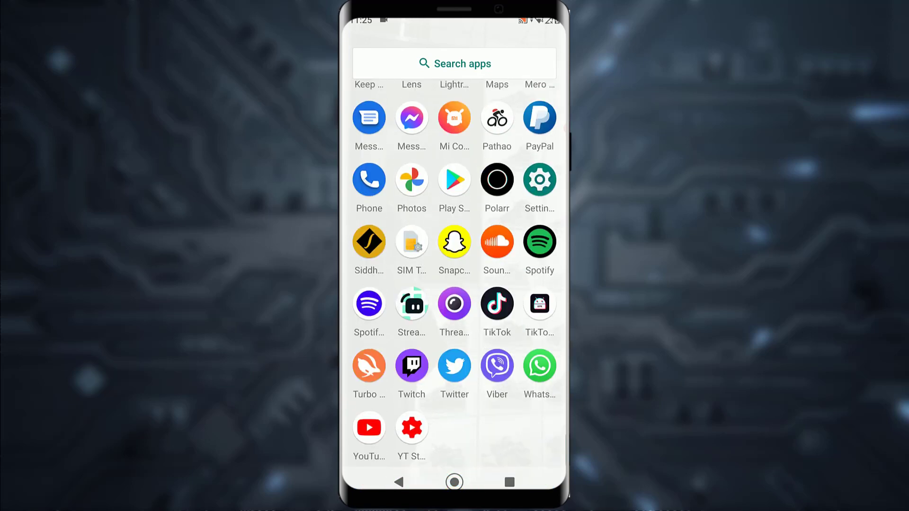
# Launch Google Play Store and search for 'instagram' using the suggested term.
pyautogui.click(455, 178)
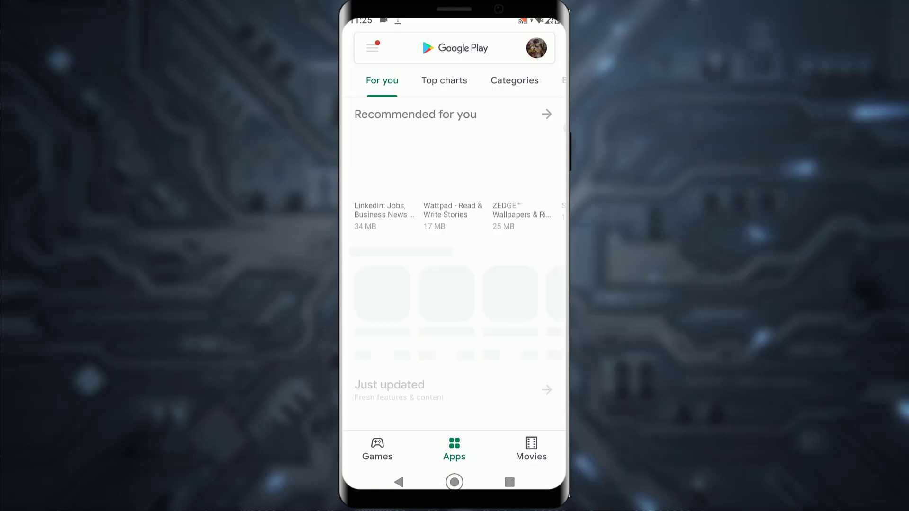
pyautogui.click(455, 47)
pyautogui.write('inst')
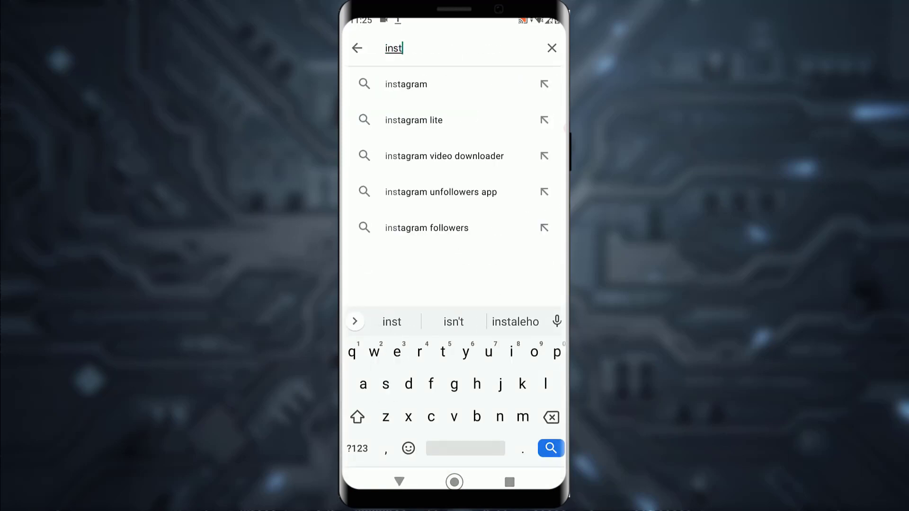
pyautogui.click(454, 84)
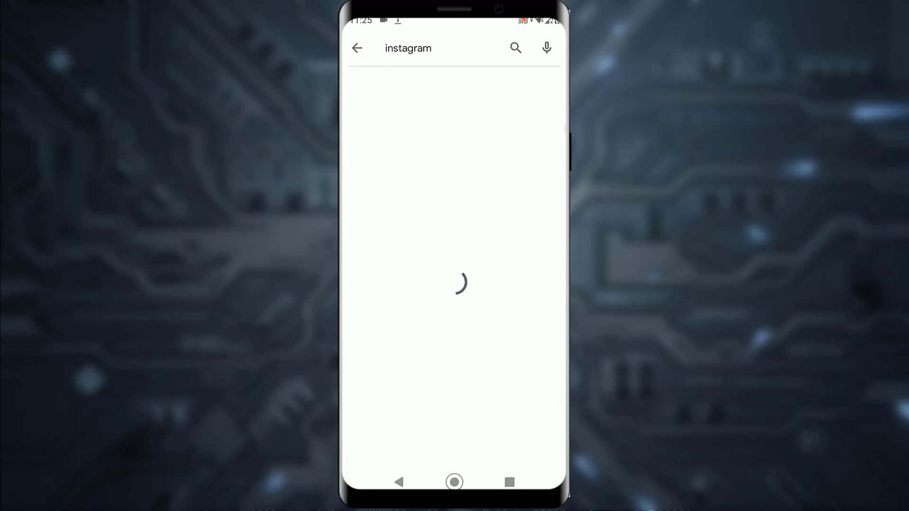